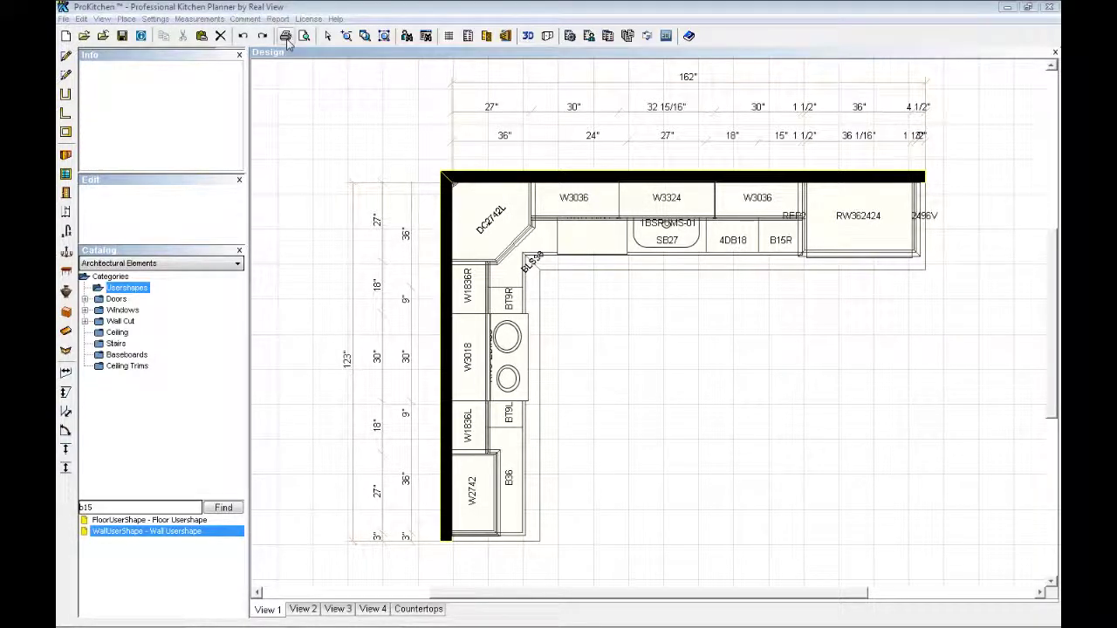
View the kitchen's Range Wall and Sink Wall elevations.
left_click(286, 38)
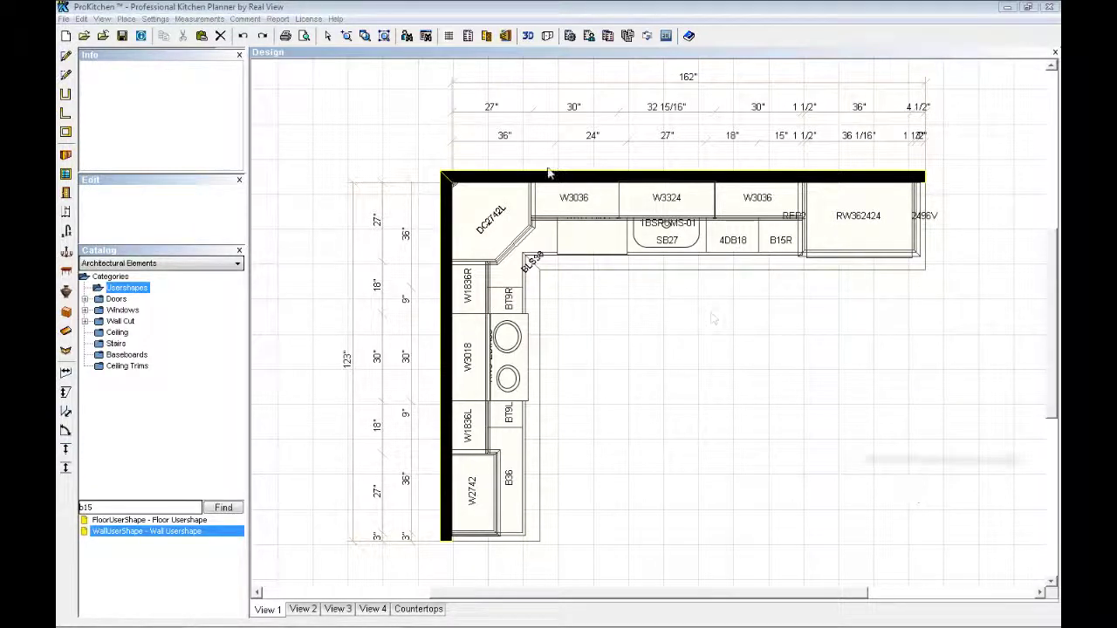
left_click(508, 38)
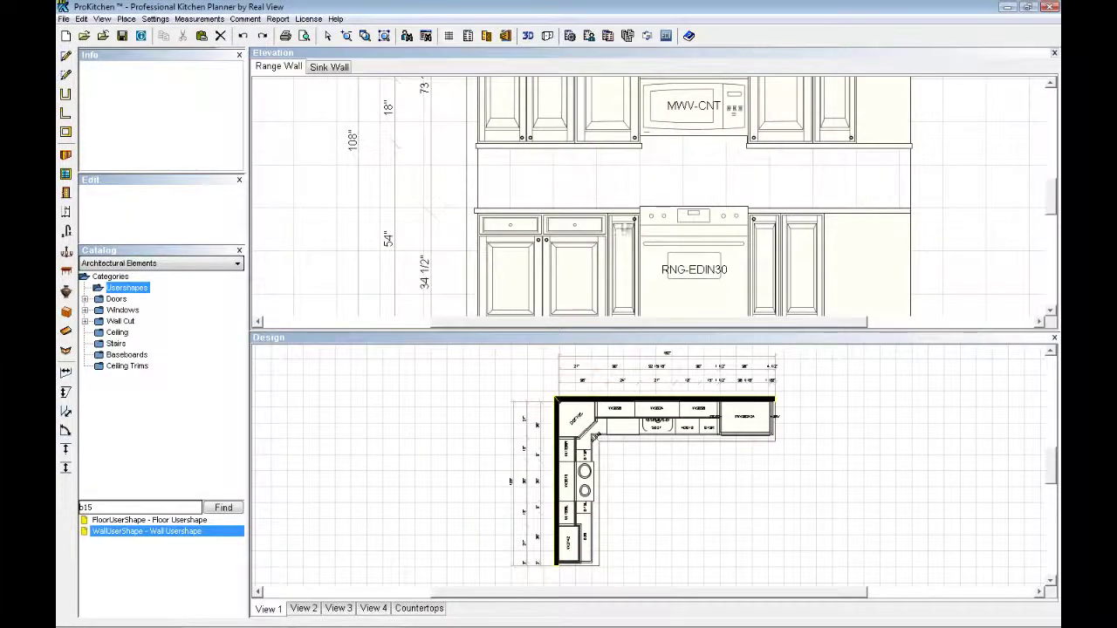
left_click(328, 69)
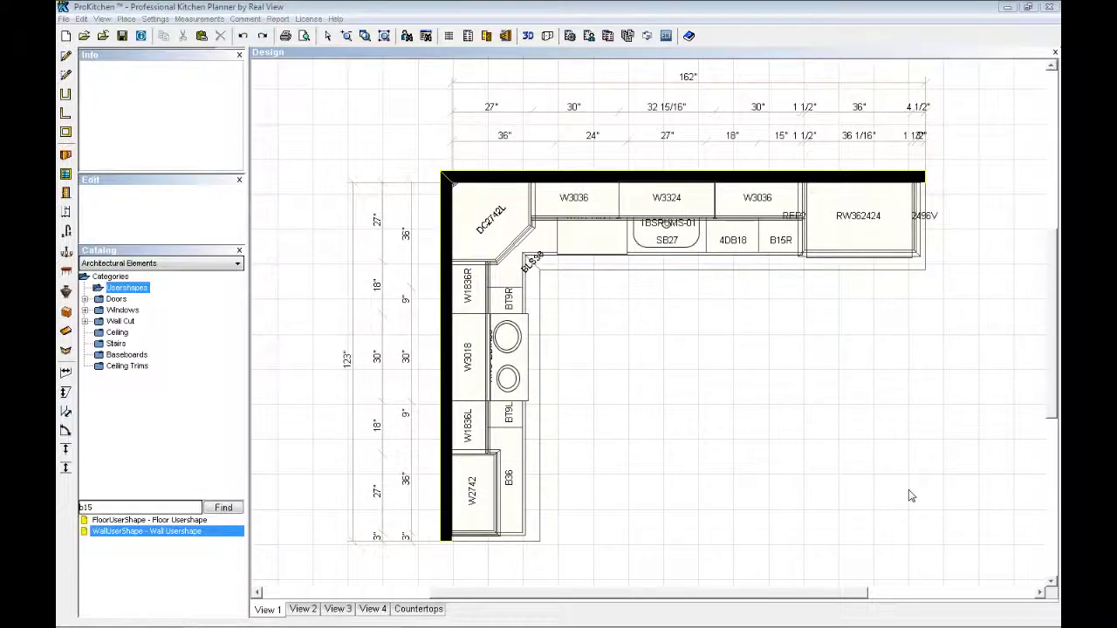
Start a print preview limited to selected views: plan View 1 plus the Range Wall and Sink Wall elevations.
left_click(305, 37)
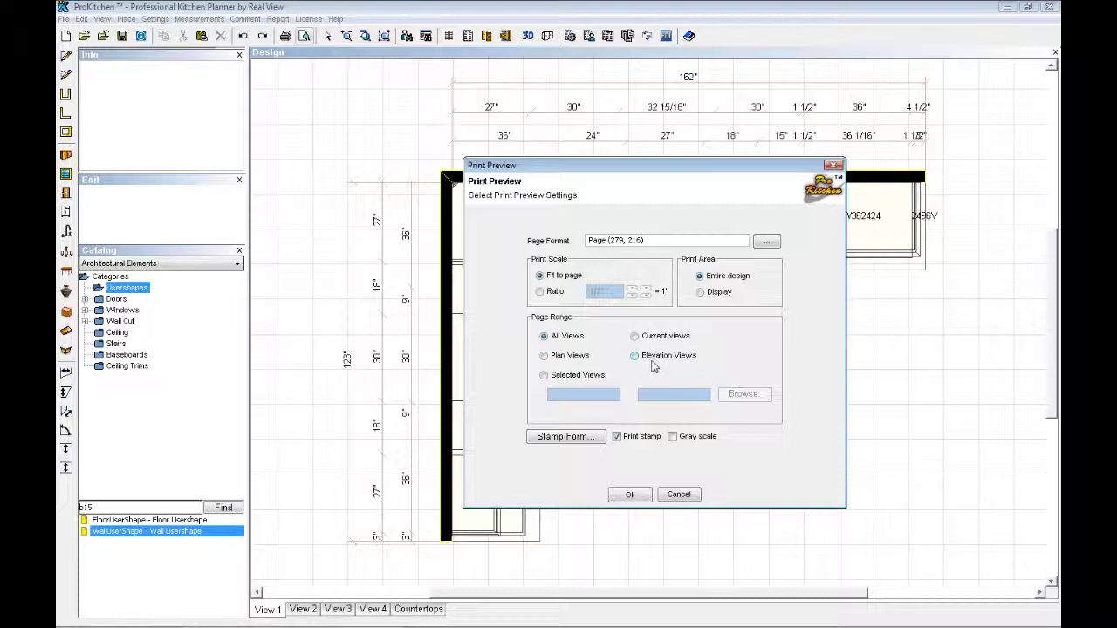
left_click(544, 377)
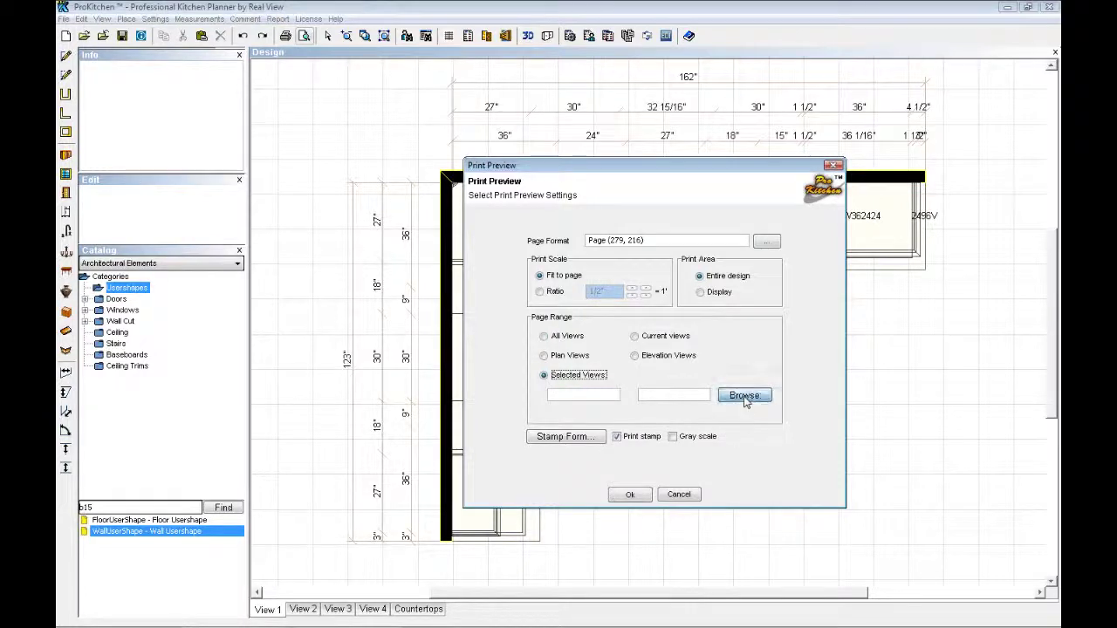
left_click(745, 396)
left_click(586, 235)
left_click(586, 301)
left_click(585, 313)
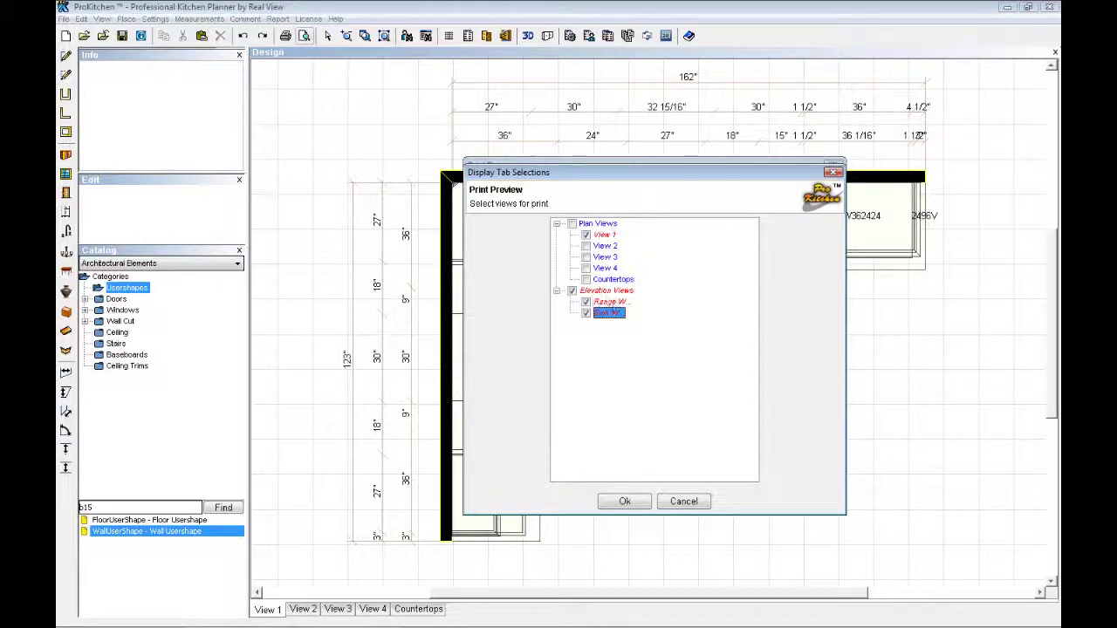
left_click(624, 501)
left_click(621, 500)
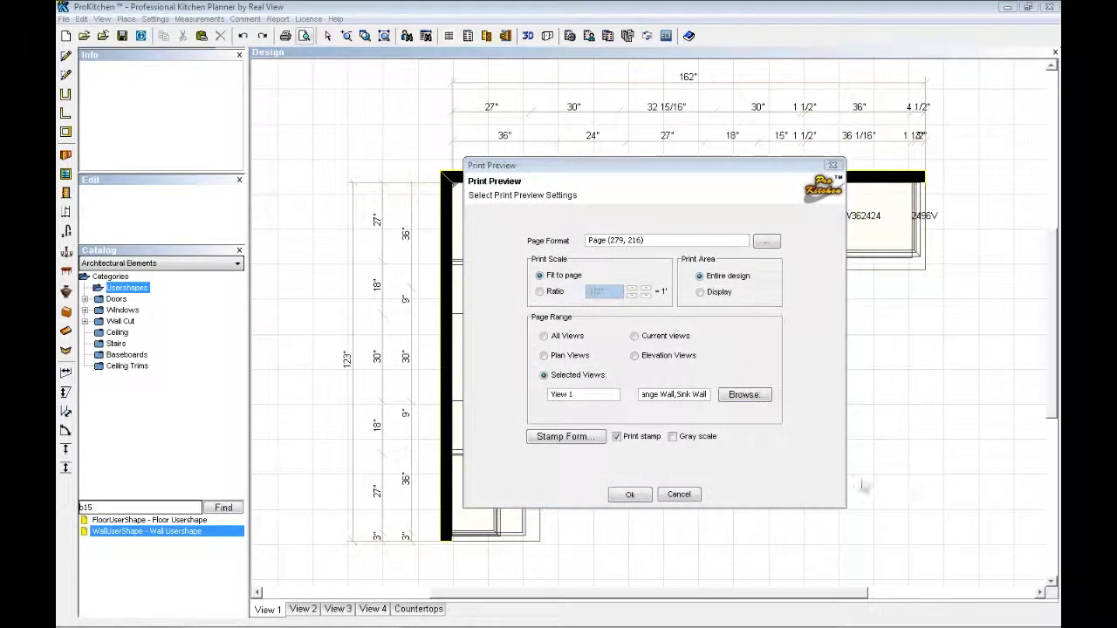
Review the stamp form's design, logo, Text1 and Text2 settings and preview the resulting stamp layout.
left_click(568, 438)
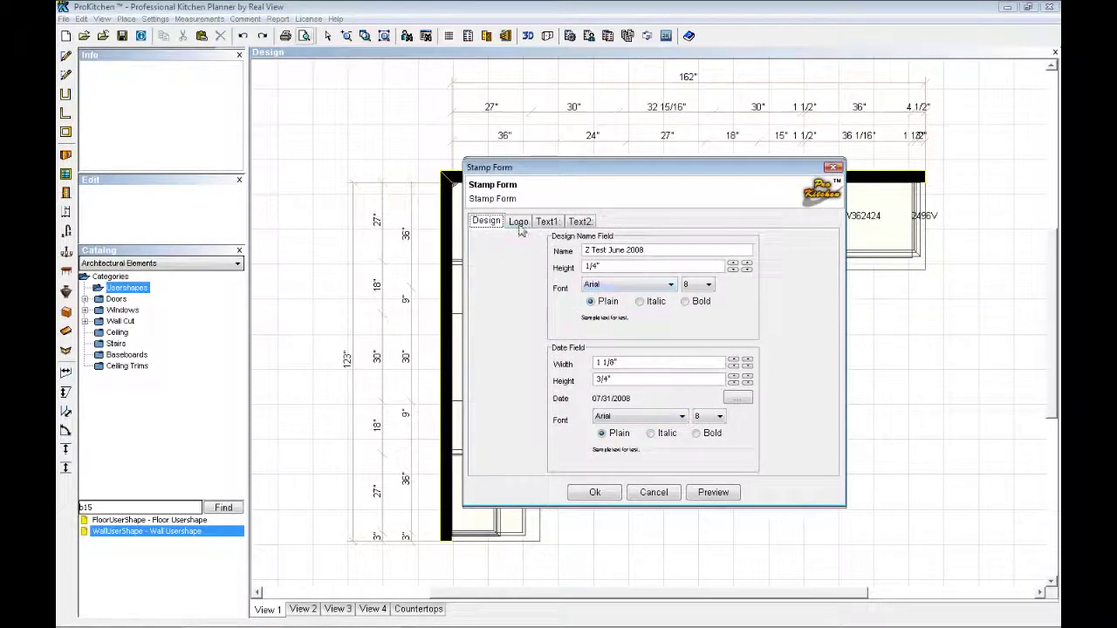
left_click(521, 226)
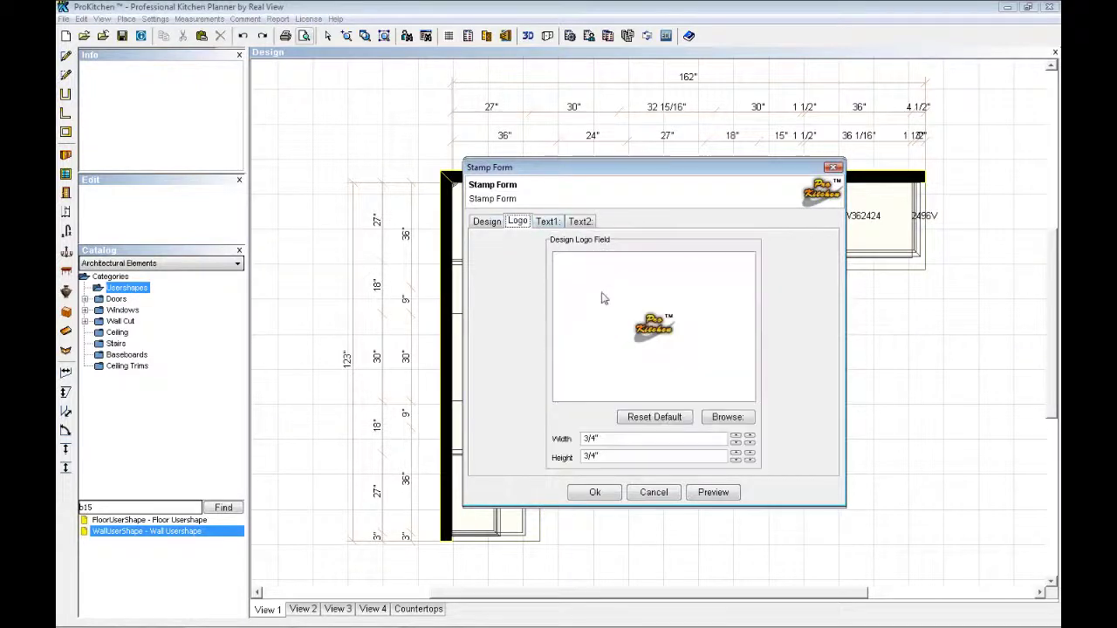
left_click(547, 222)
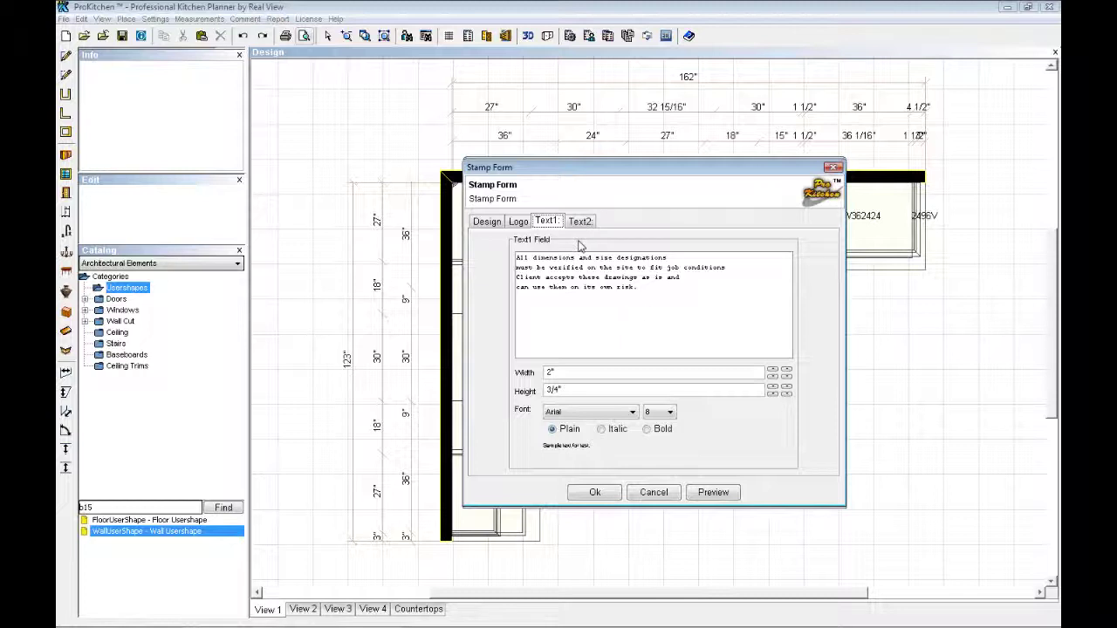
left_click(580, 221)
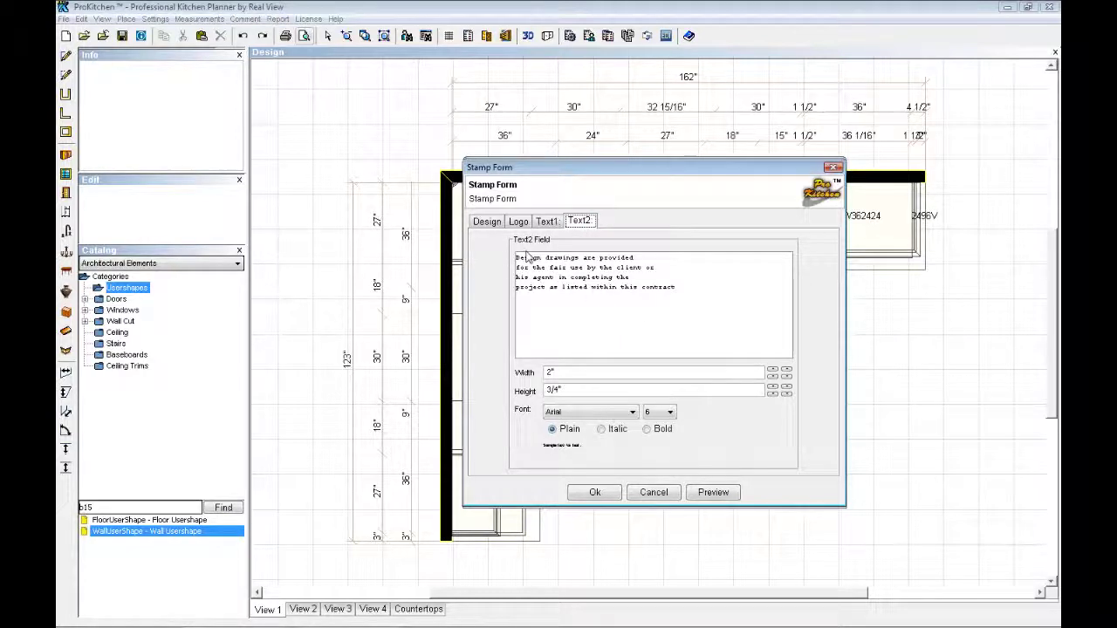
left_click(487, 223)
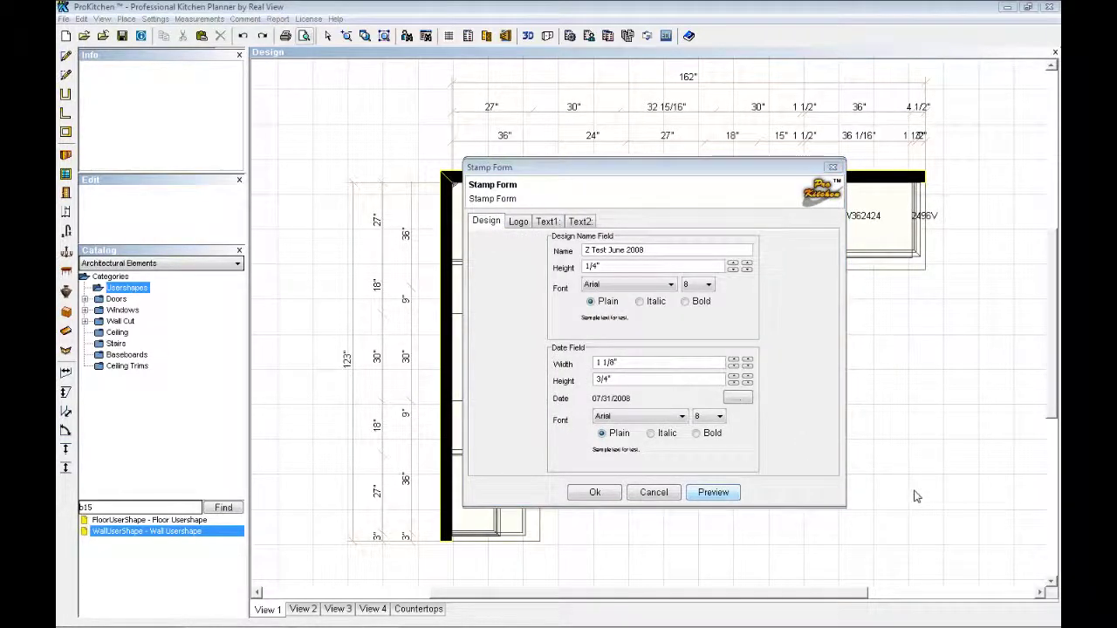
left_click(716, 494)
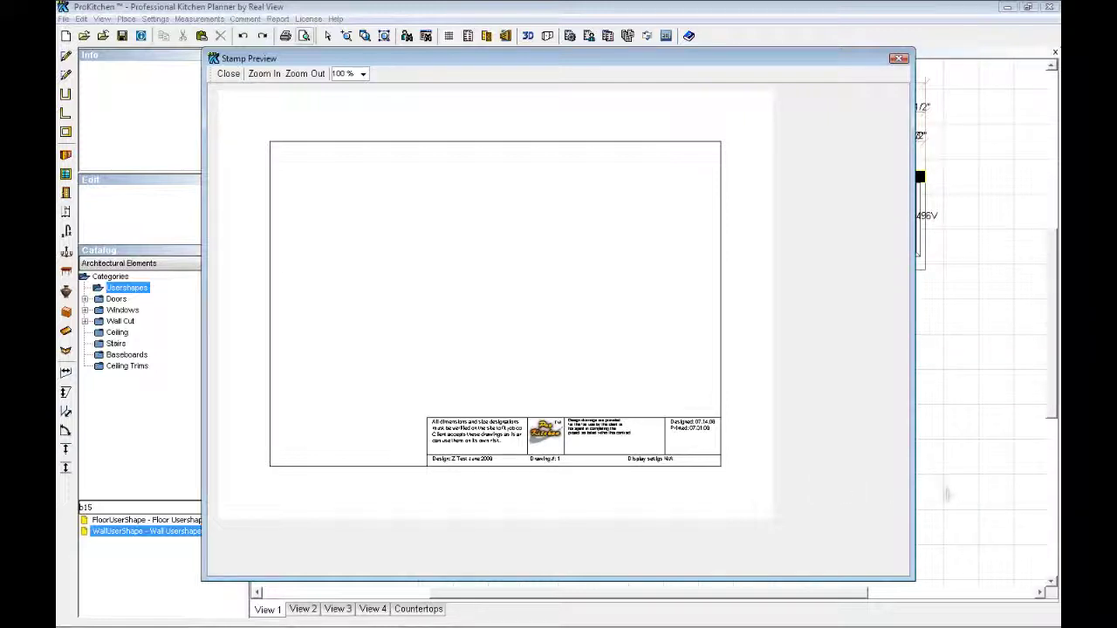
left_click(898, 60)
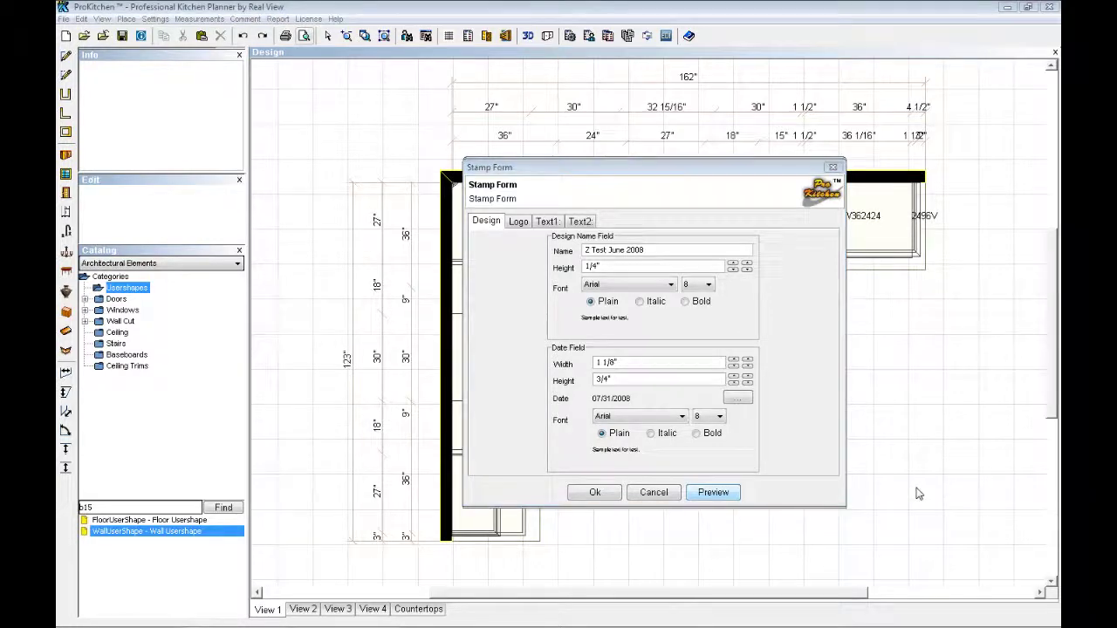
left_click(596, 493)
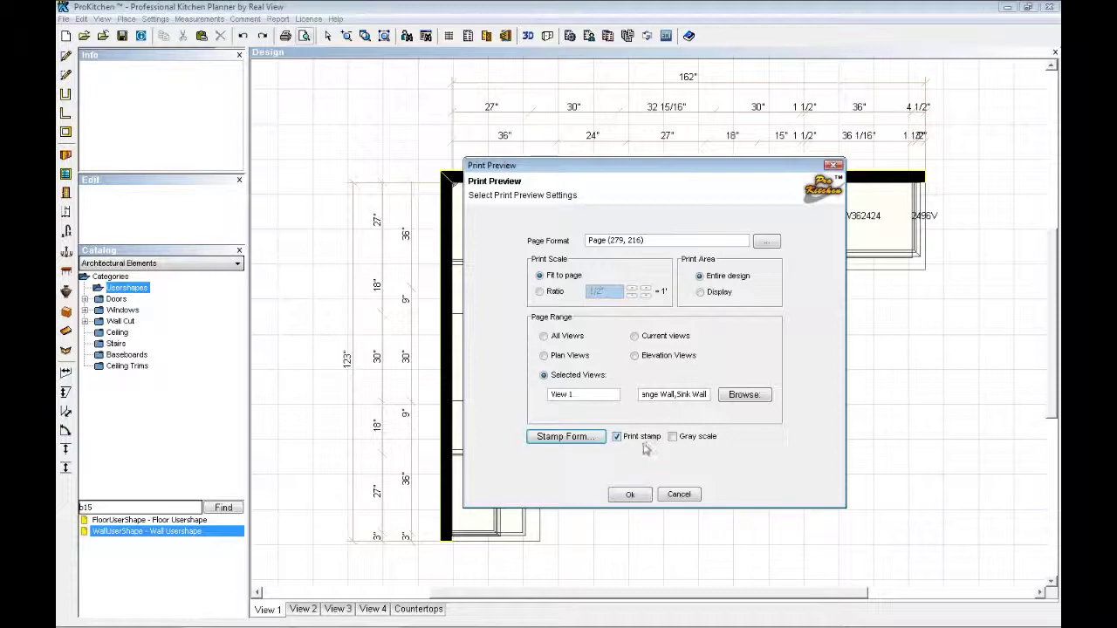
Check the page format's paper size, orientation and margins, and accept the page setup.
left_click(917, 494)
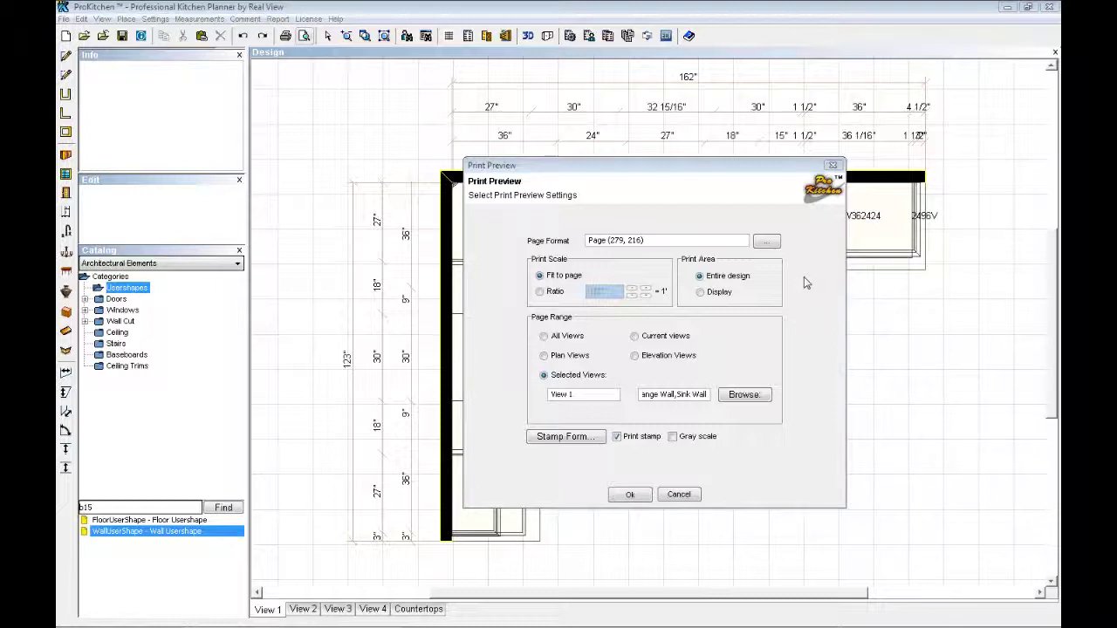
left_click(768, 245)
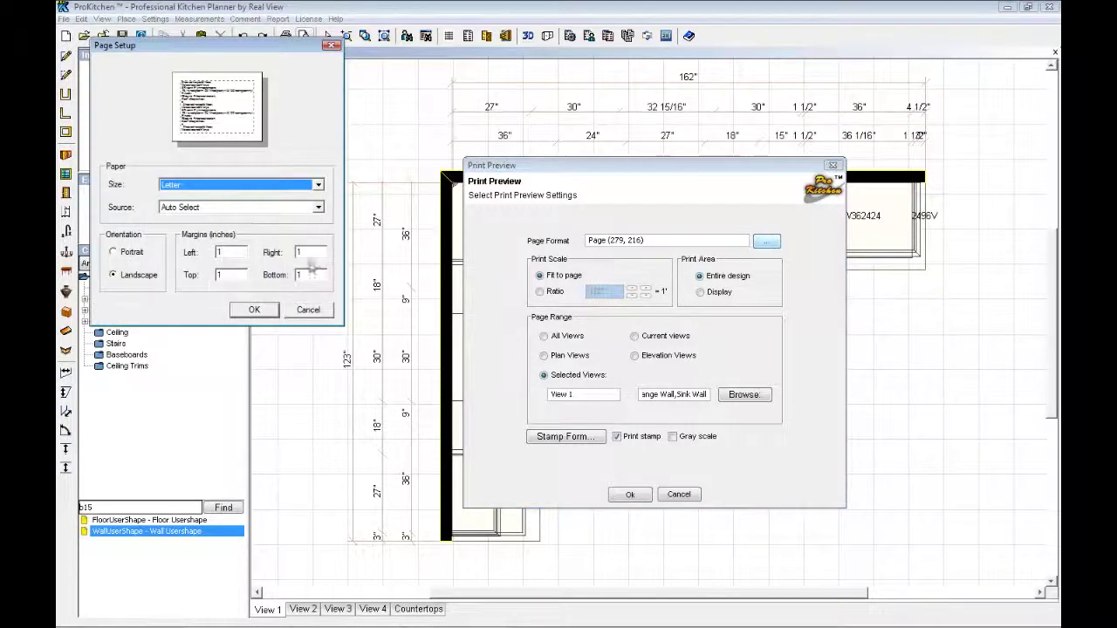
left_click(254, 314)
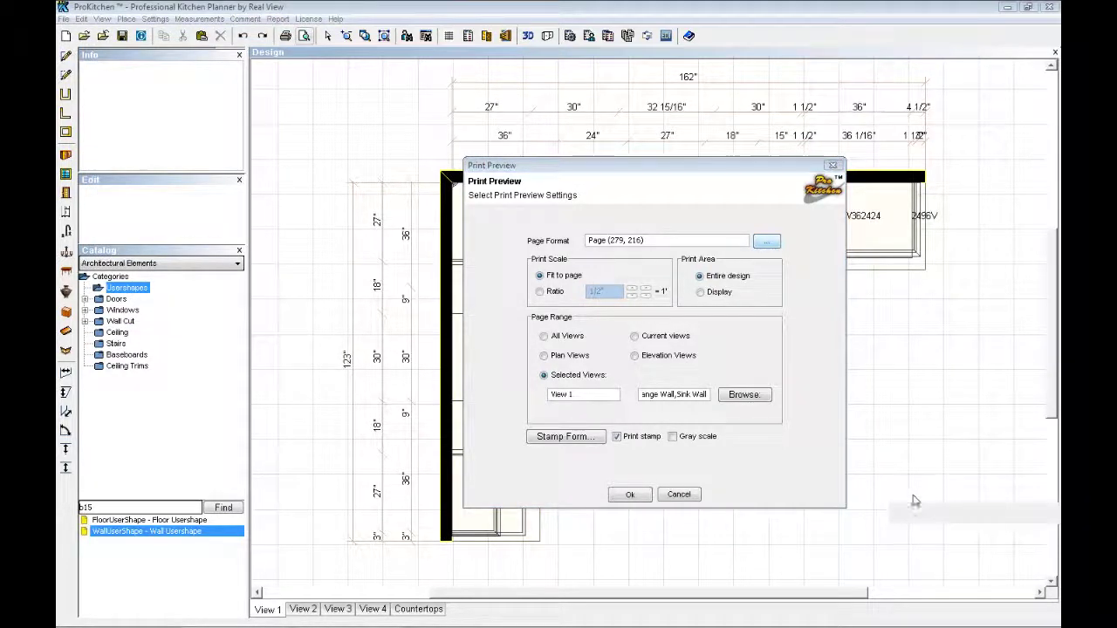
Generate the print preview and move the floor plan toward the middle of the first page.
left_click(632, 495)
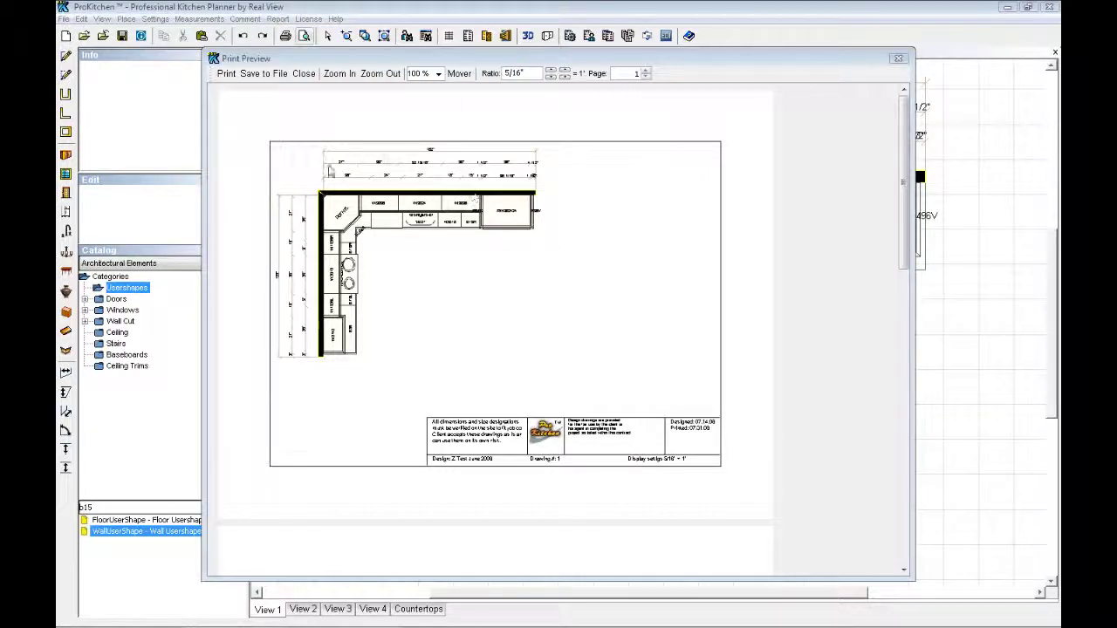
left_click(460, 74)
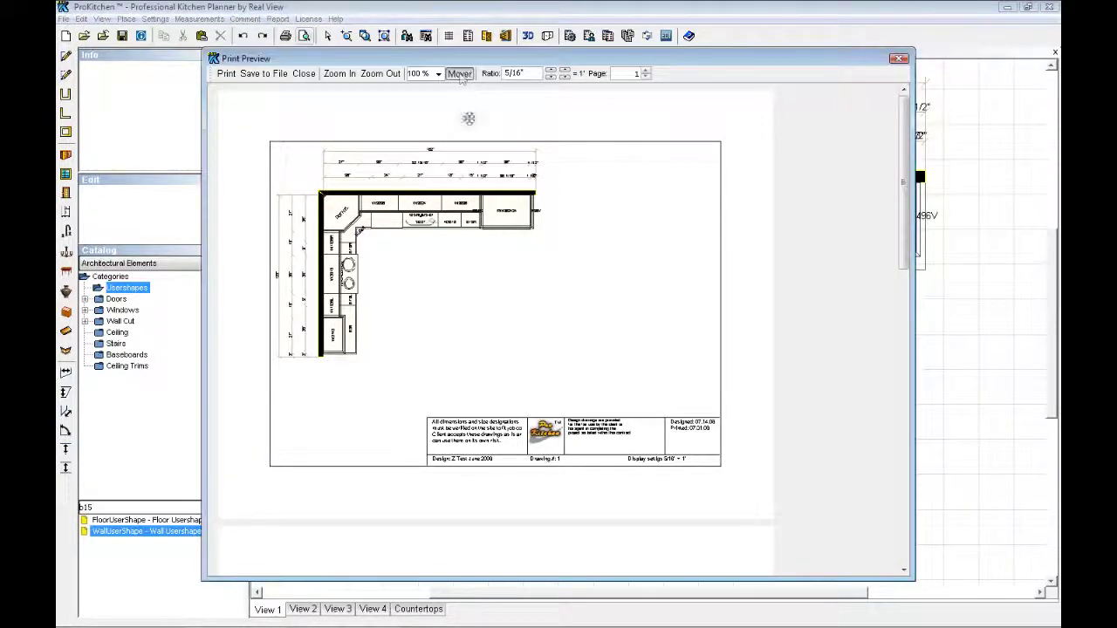
left_click_drag(404, 224, 492, 260)
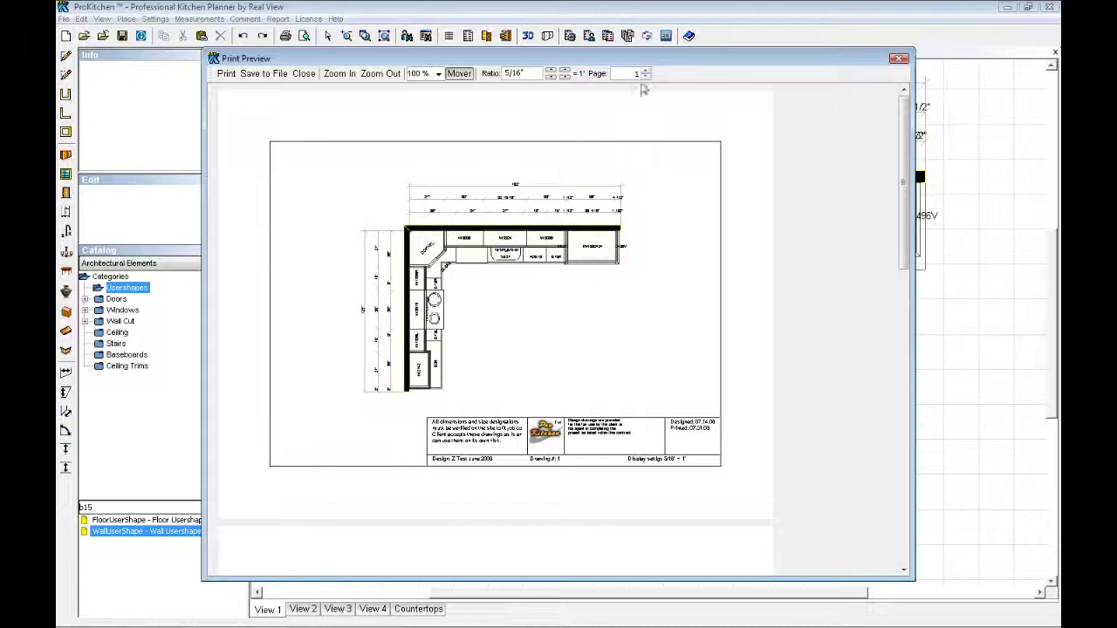
Try a print scale of 3/8" = 1' for the floor plan and return it to 5/16".
left_click(565, 72)
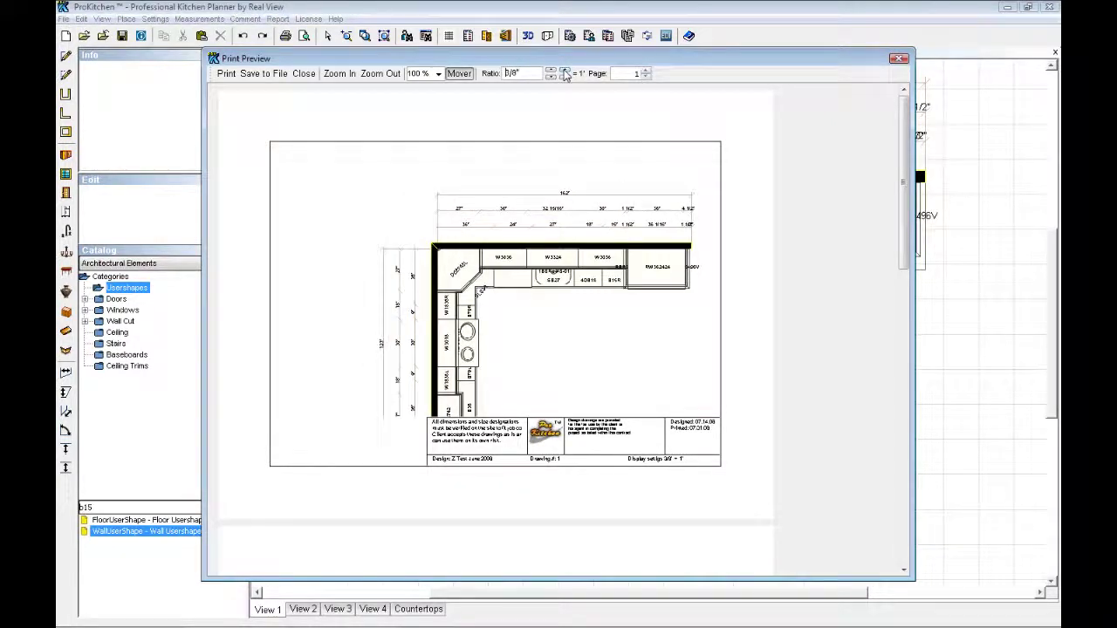
left_click(565, 77)
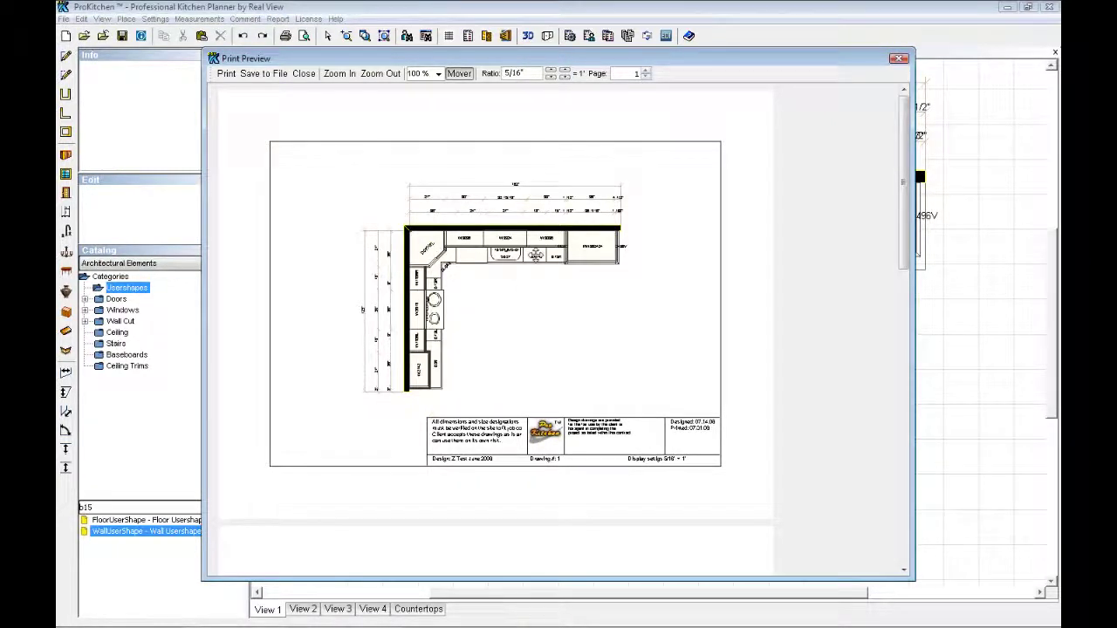
left_click(551, 70)
left_click(552, 77)
Move the range wall elevation toward the middle of page 2 and set its print scale to 7/16" = 1'.
left_click_drag(904, 134, 903, 288)
left_click_drag(453, 302, 544, 307)
left_click(565, 77)
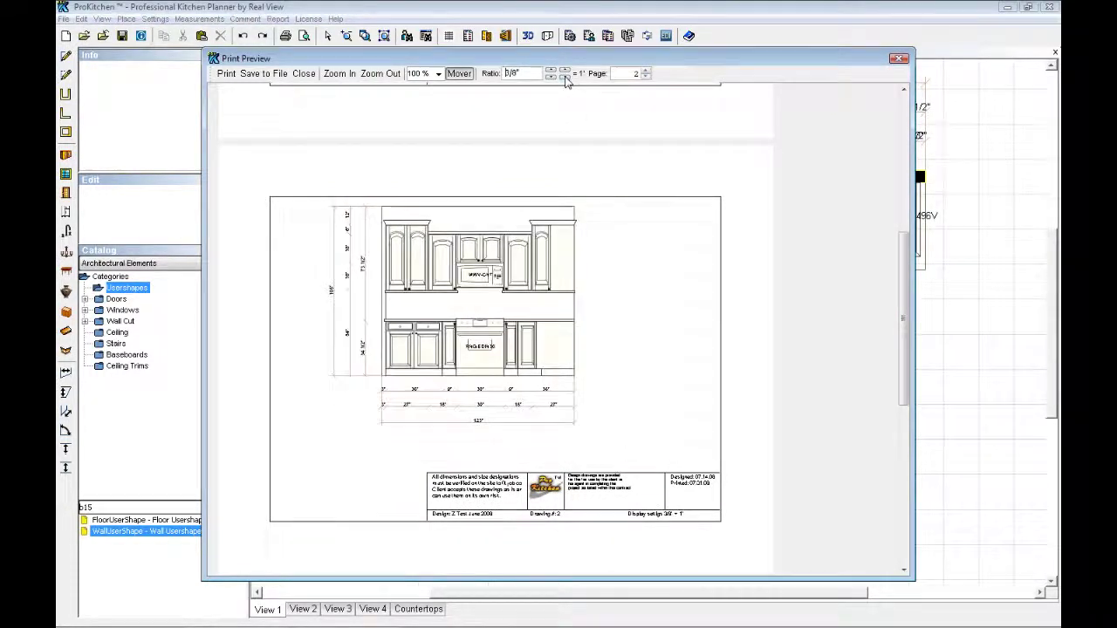
left_click(564, 70)
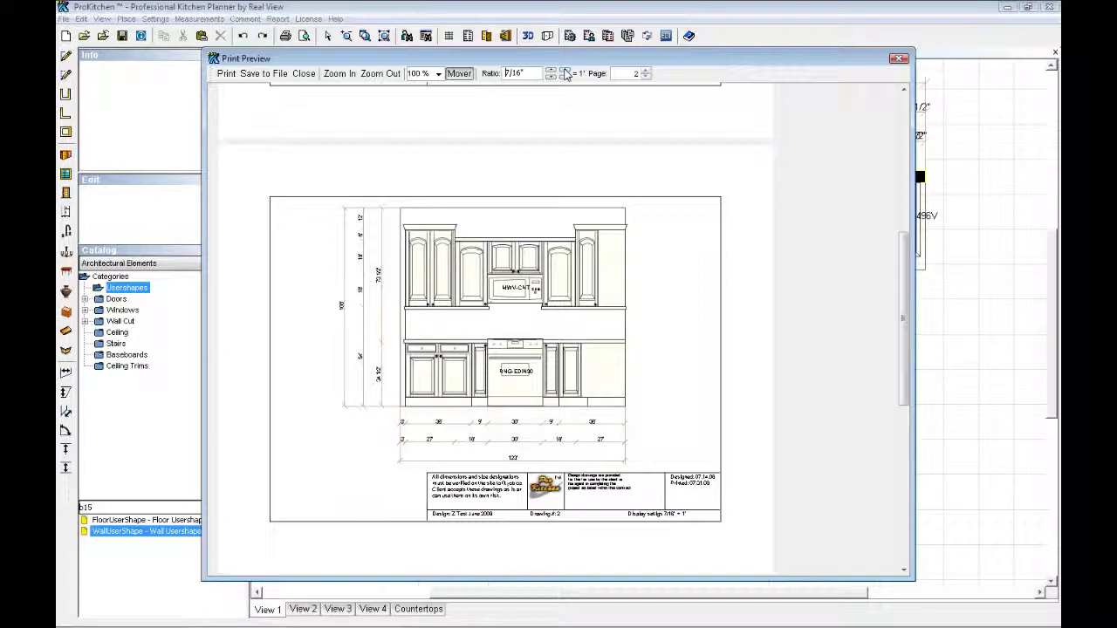
Review the sink wall elevation on page 3 and close the print preview.
left_click_drag(896, 254, 873, 354)
scroll(515, 433, "down", 1)
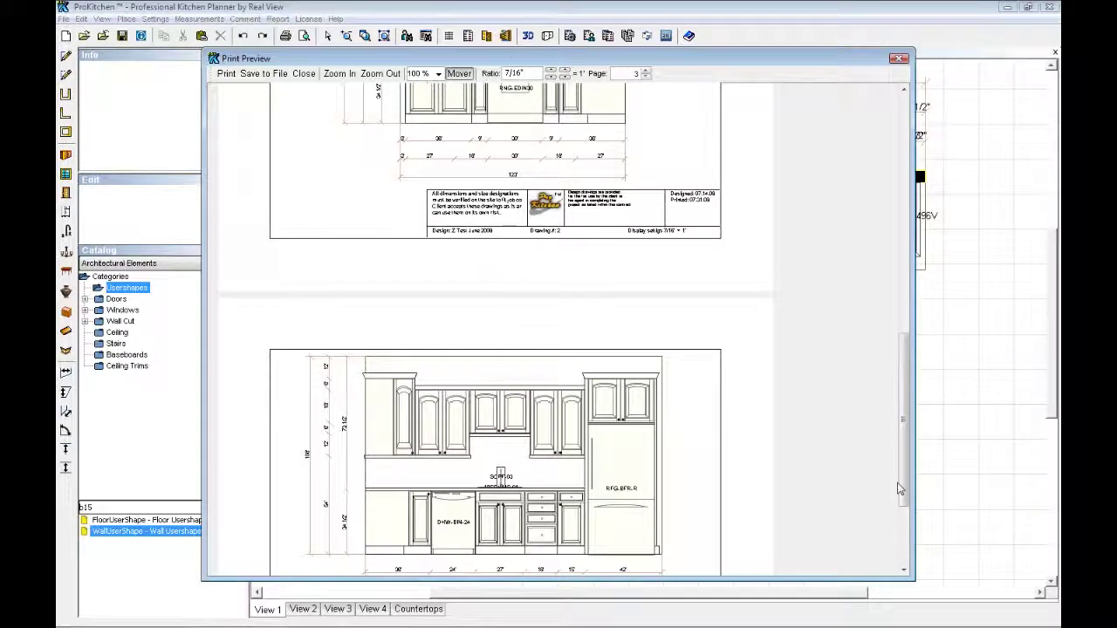
left_click(957, 494)
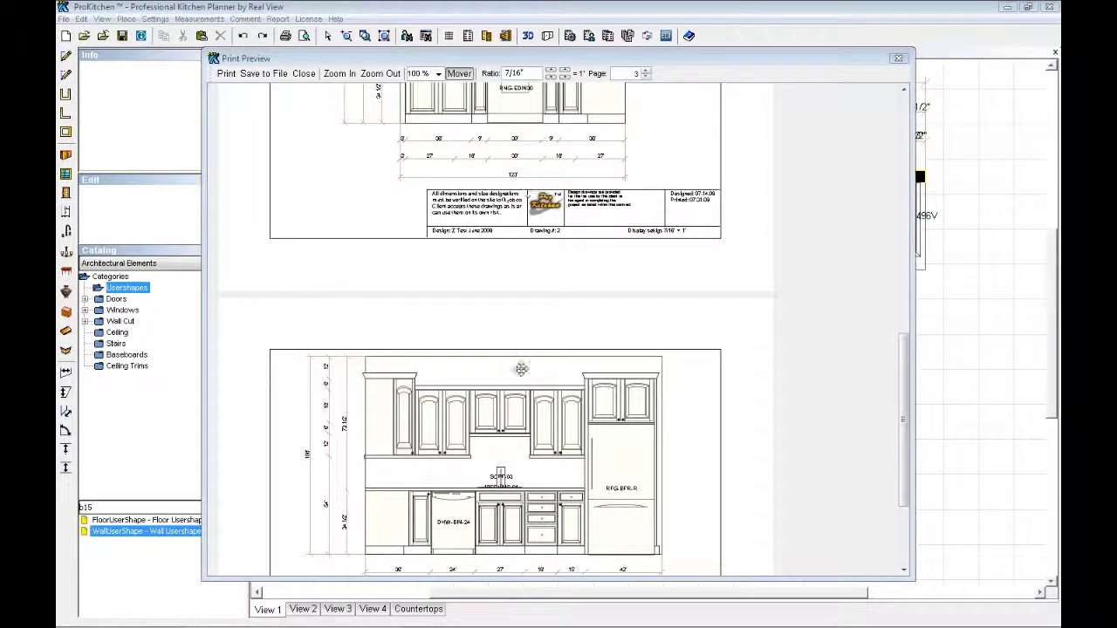
left_click(898, 60)
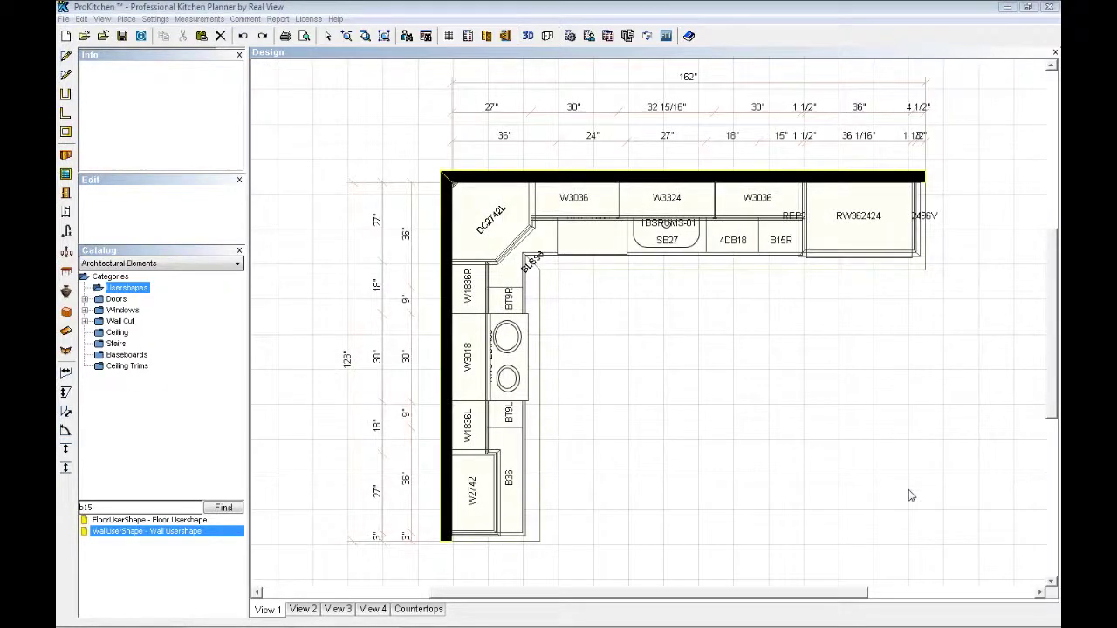
Open the kitchen's 3D view, rotate it to a slightly higher viewpoint, and start printing the 3D image.
left_click(548, 36)
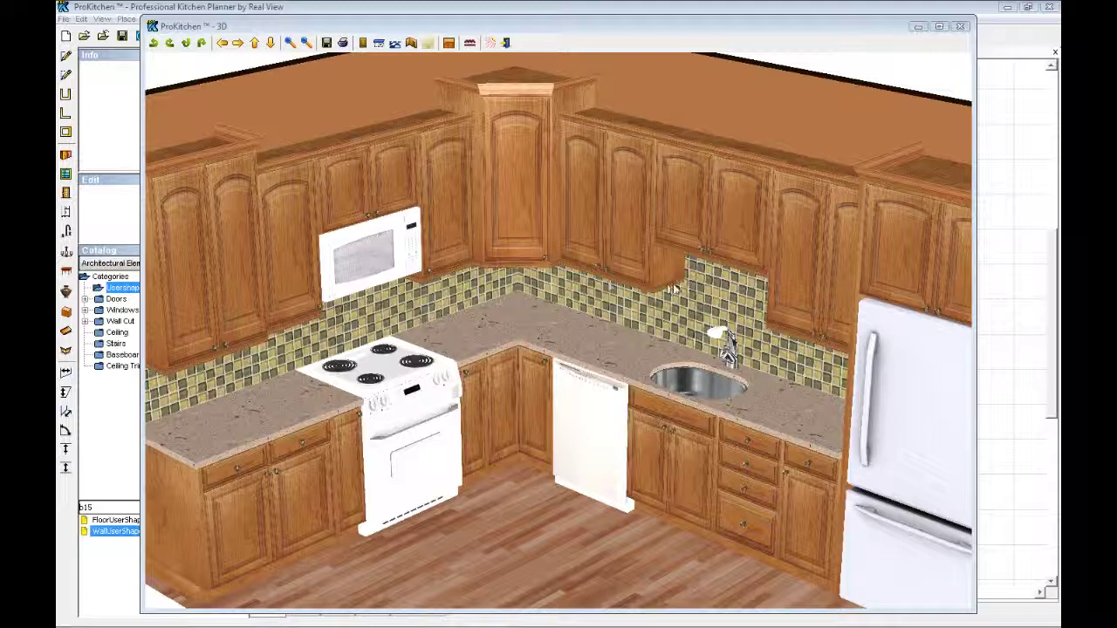
left_click_drag(765, 233, 718, 251)
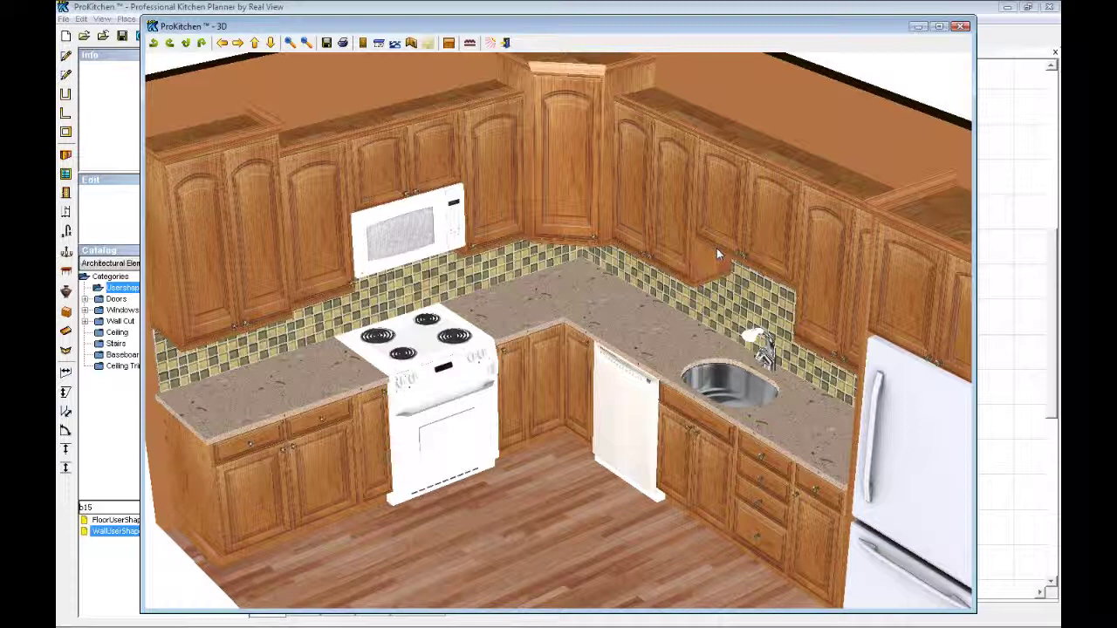
left_click(342, 44)
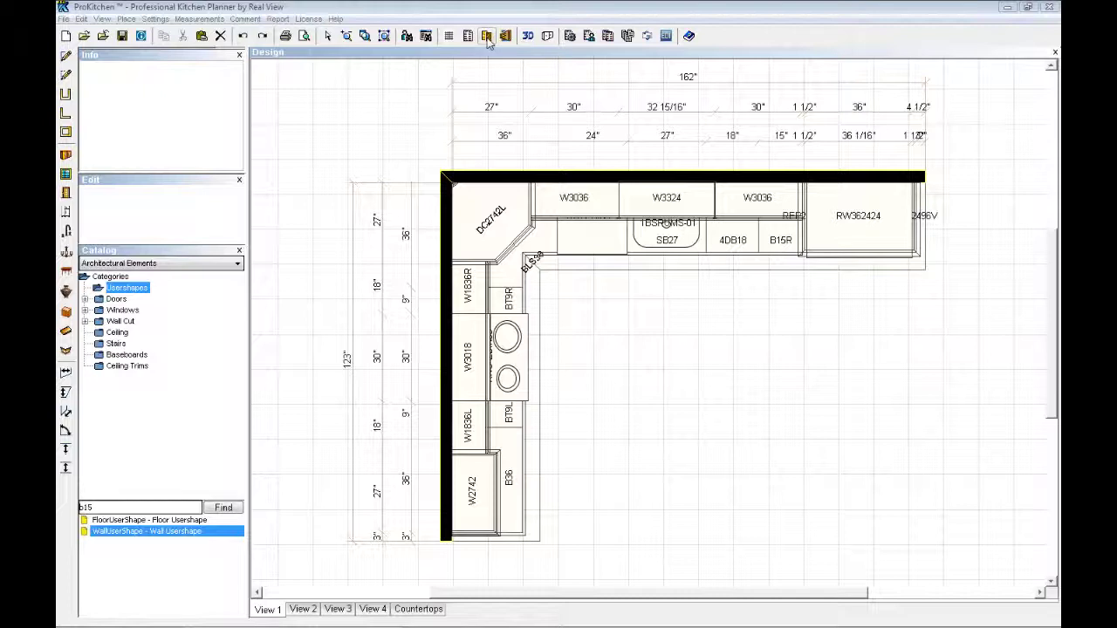
Set the Wellborn Cabinet global specifications to Premier Series, Bristol Cherry door style, Cherry wood and Espresso finish, and close the specifications.
left_click(487, 36)
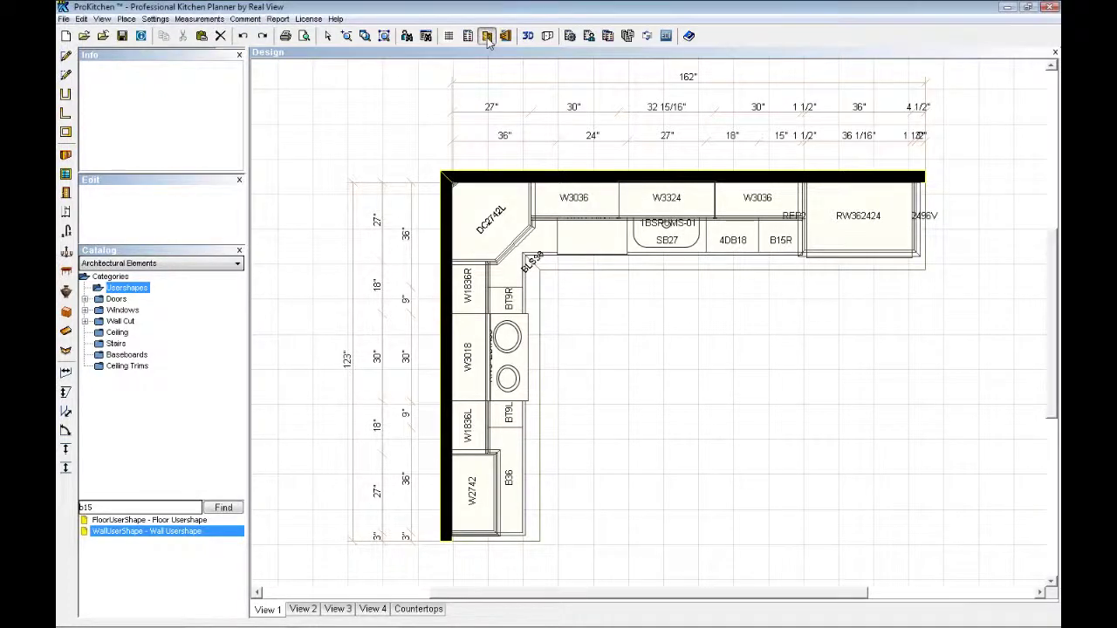
left_click(492, 118)
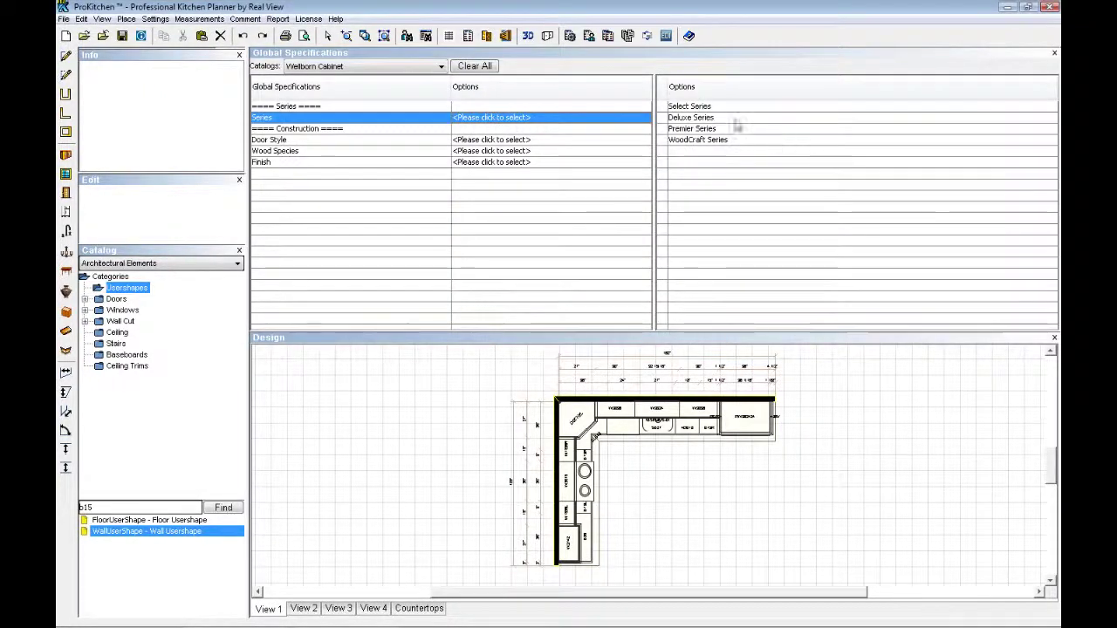
left_click(698, 130)
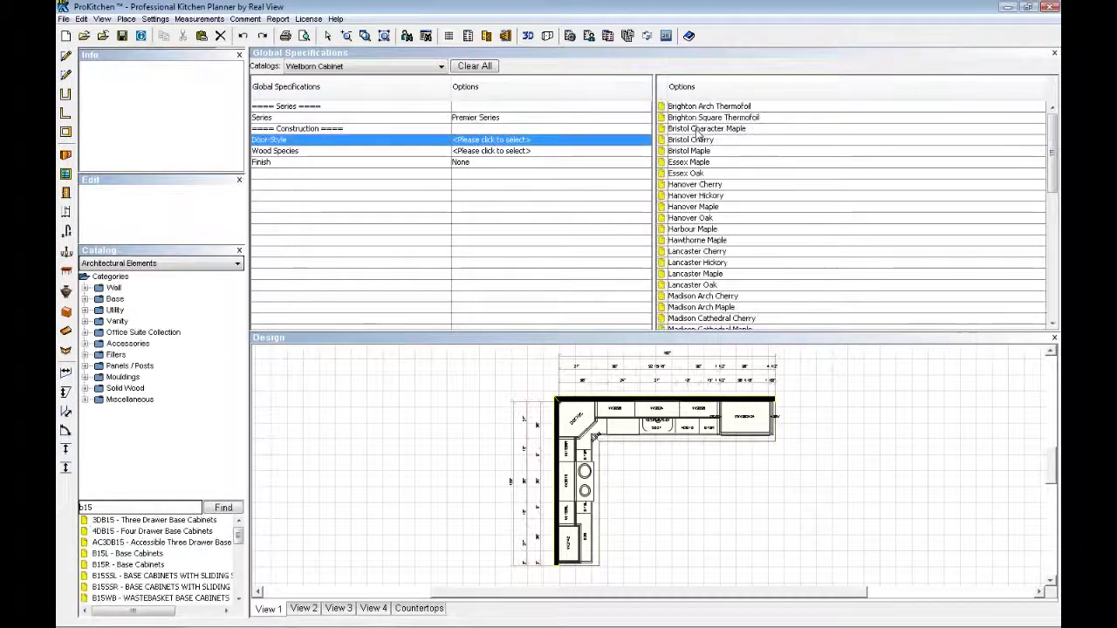
left_click(696, 141)
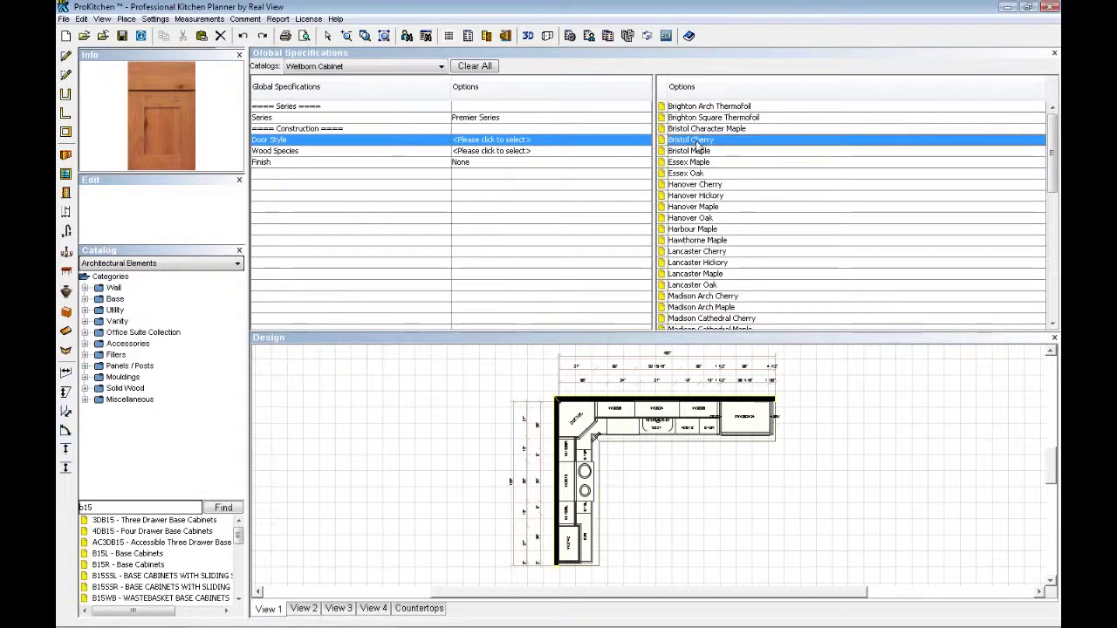
left_click(693, 174)
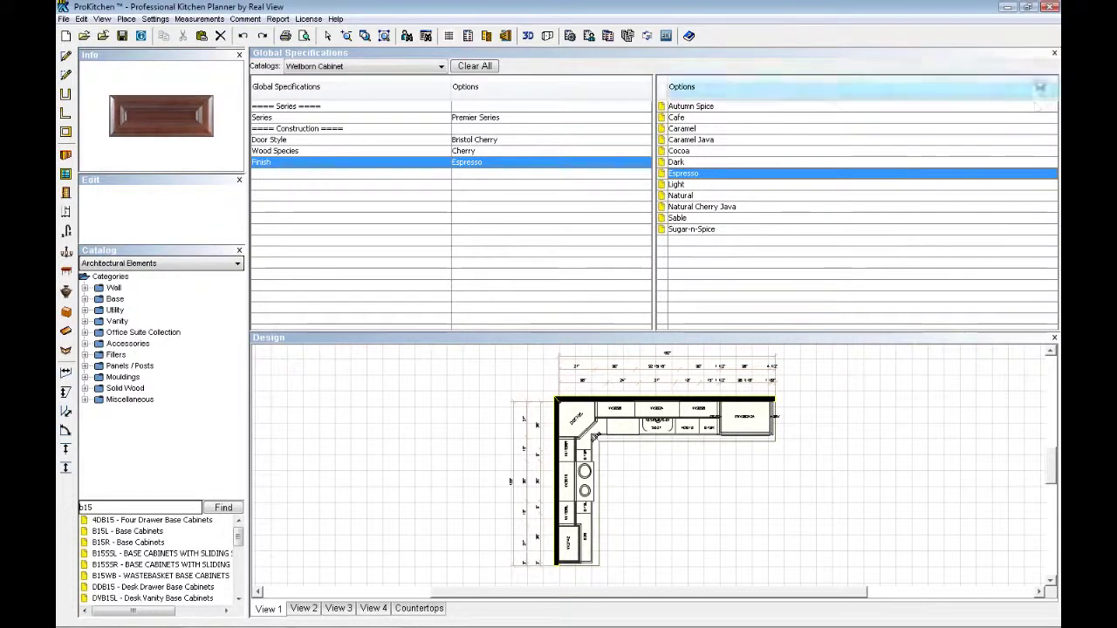
left_click(1054, 53)
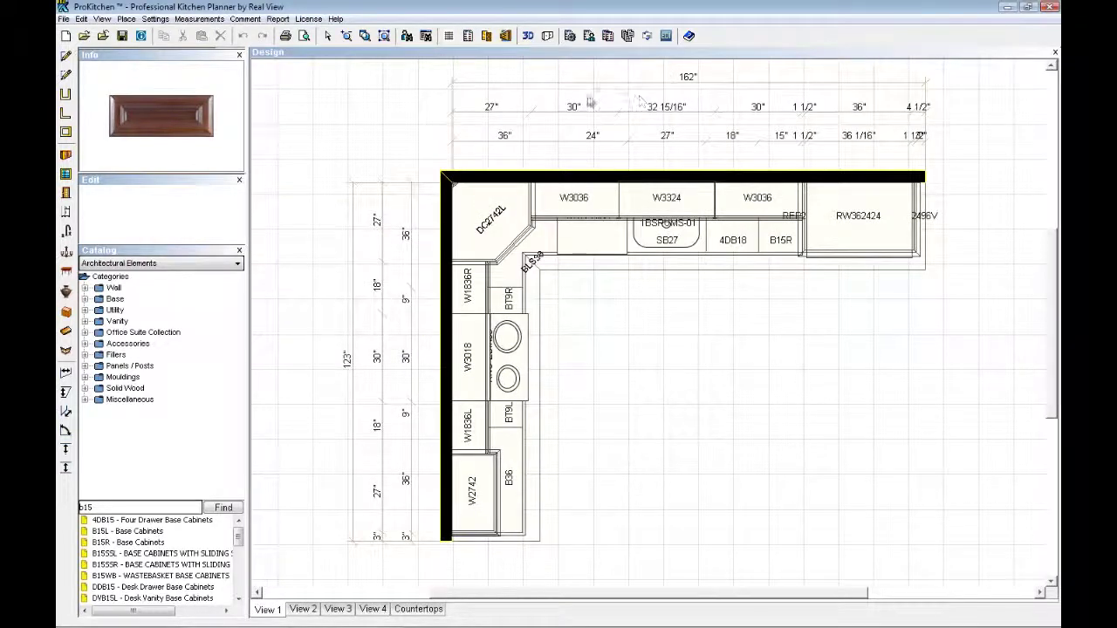
Generate a customer report for the Wellborn Cabinet catalog using its catalog charge settings.
left_click(591, 37)
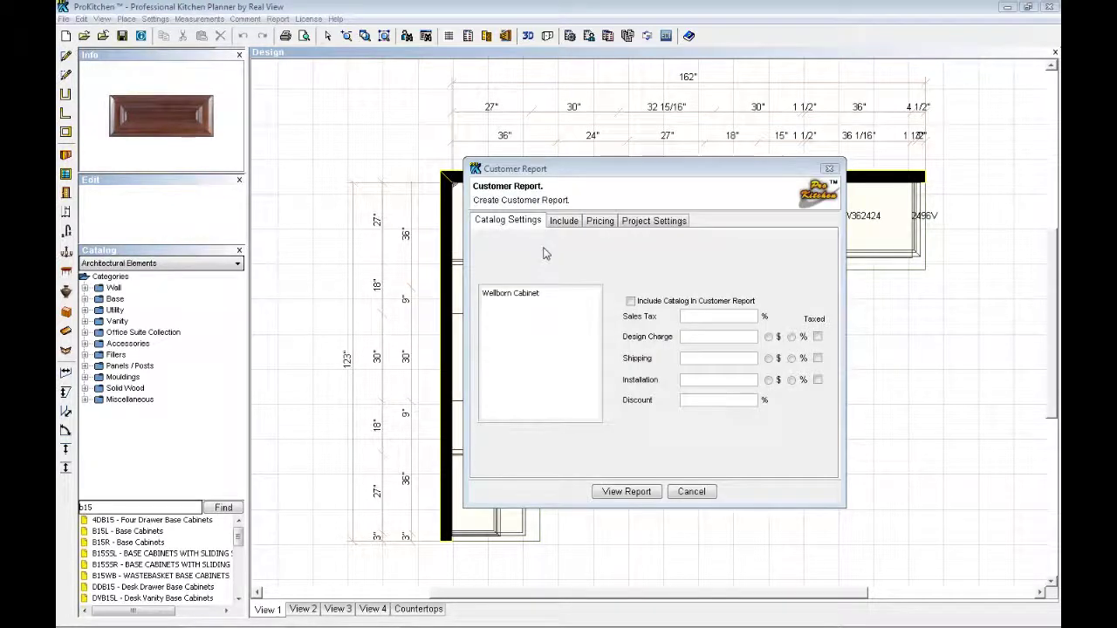
left_click(509, 297)
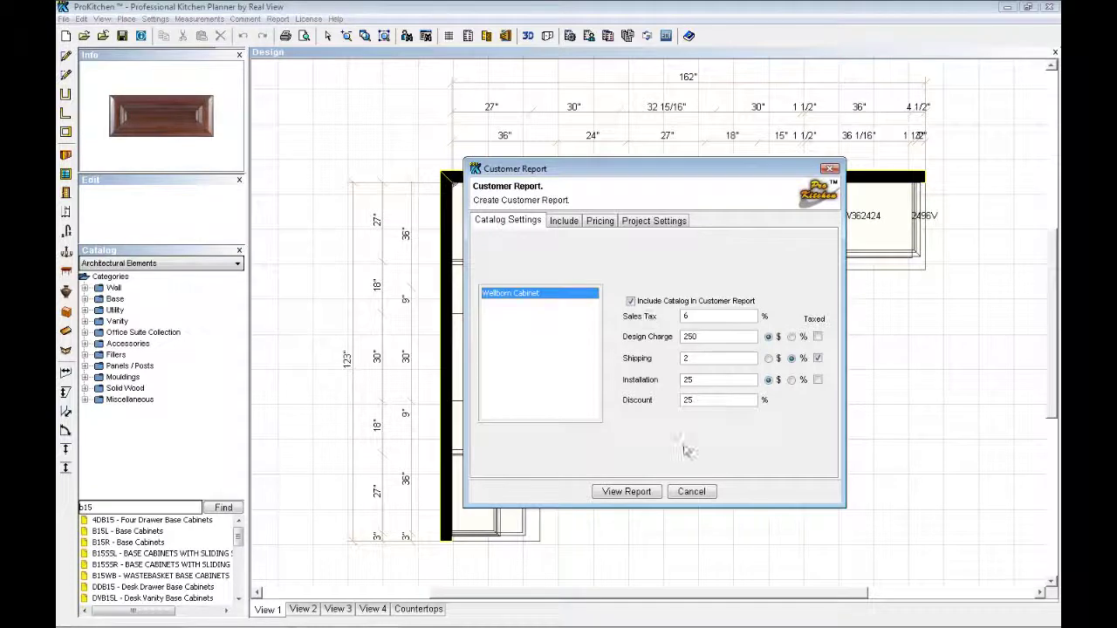
left_click(627, 492)
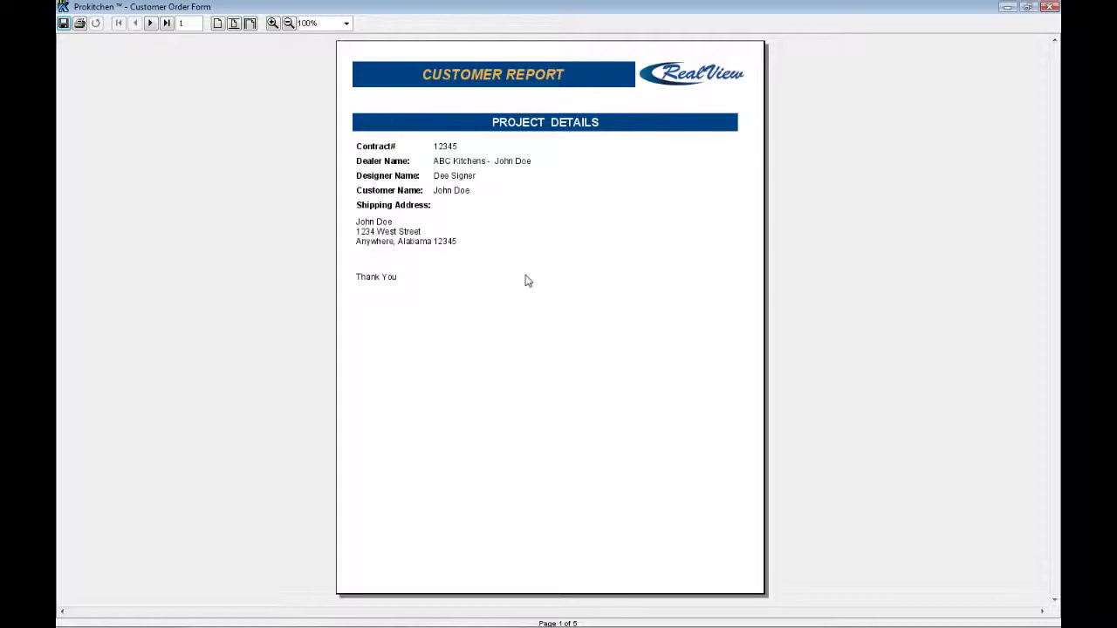
Page through the customer report from the project details to the job total on page 5.
left_click(150, 23)
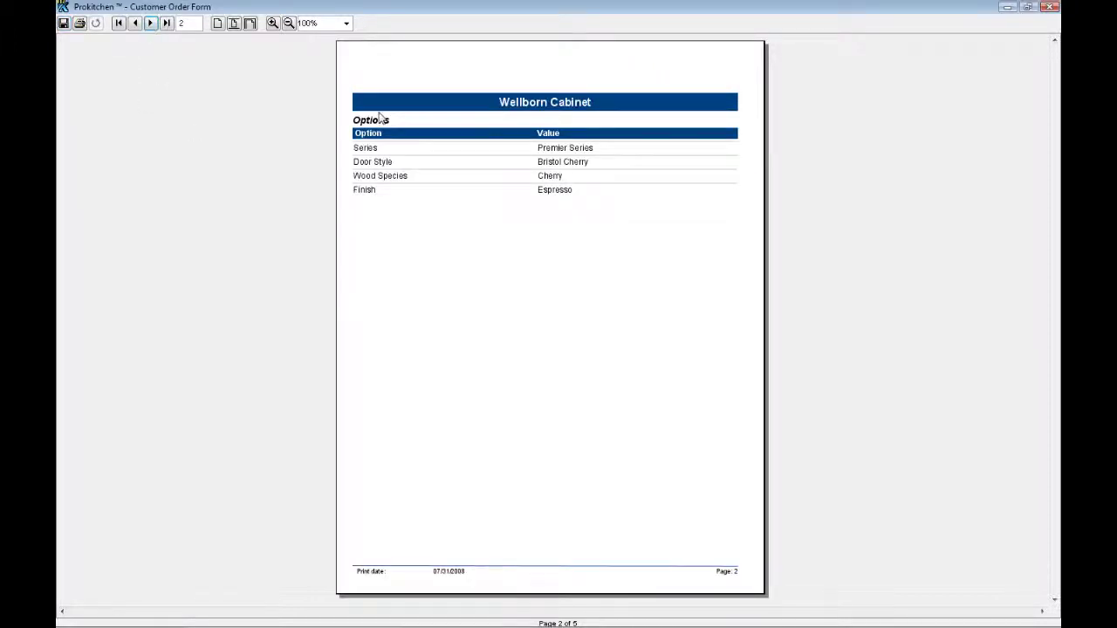
left_click(151, 24)
left_click(150, 24)
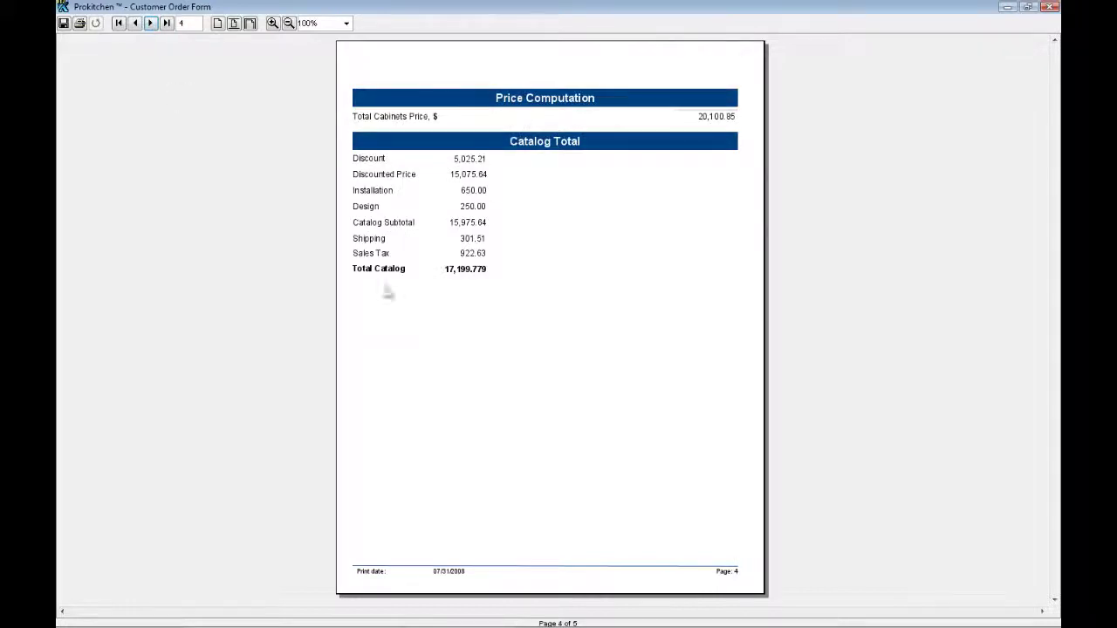
left_click(155, 27)
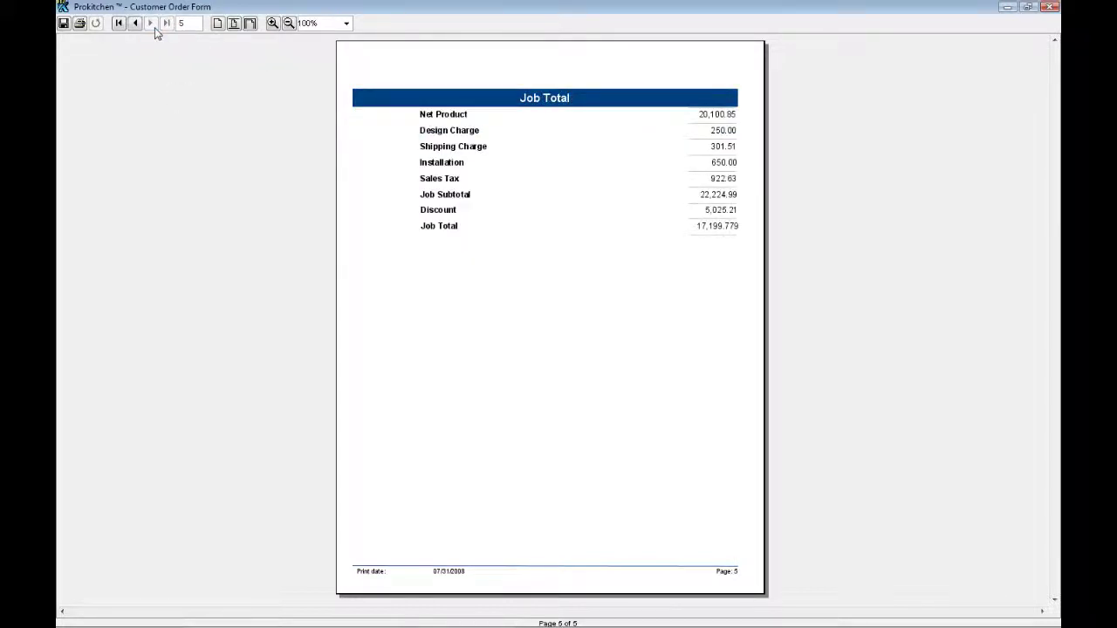